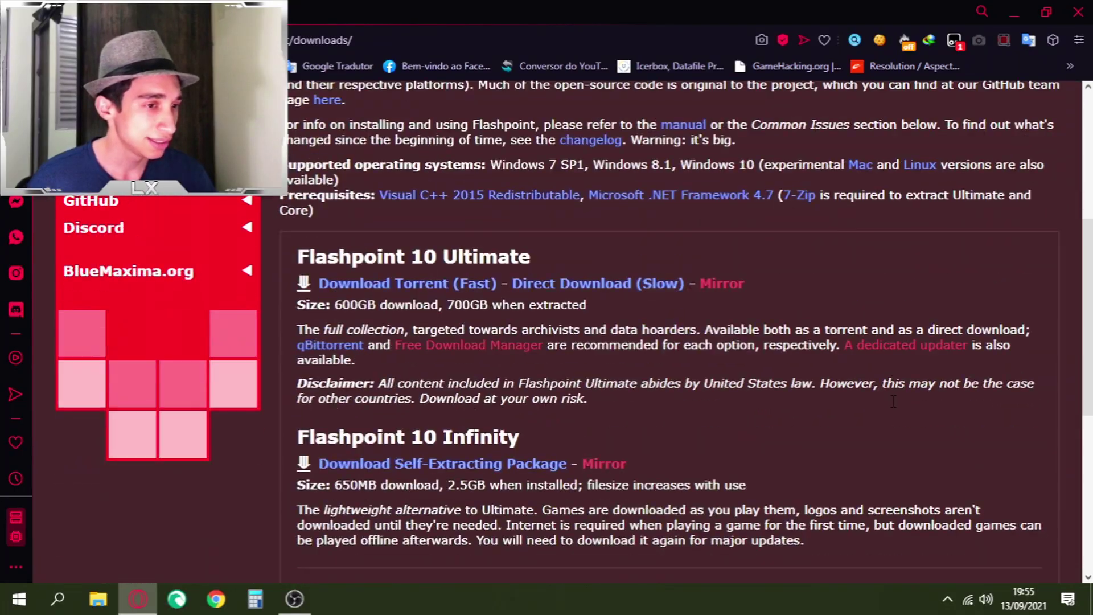
scroll(666, 306, down, 3)
scroll(665, 305, up, 1)
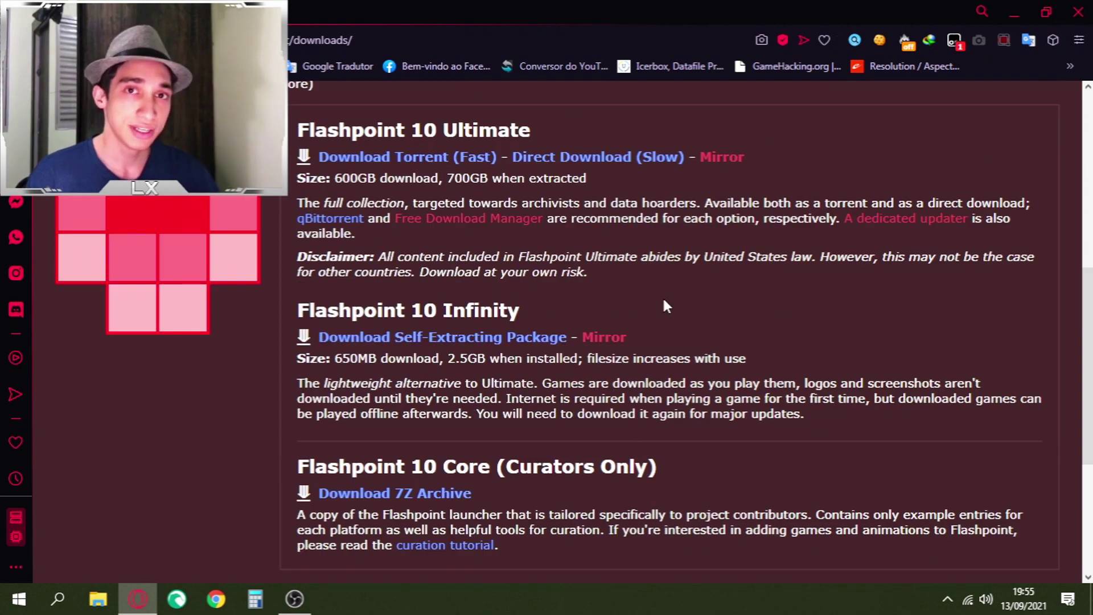
scroll(597, 315, up, 2)
scroll(547, 308, down, 1)
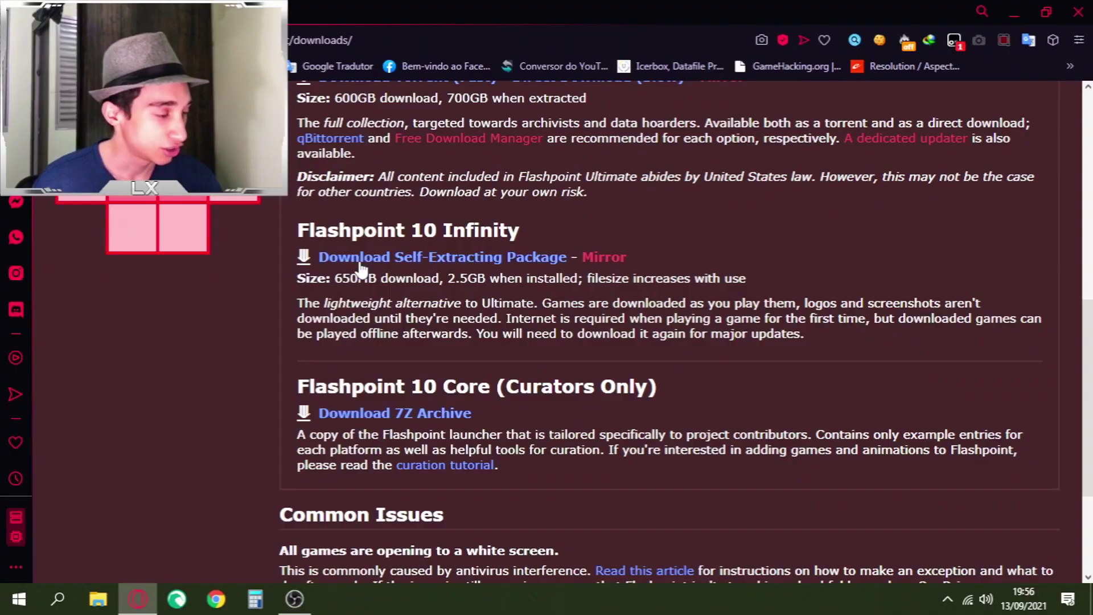
Step: Open the link context menu for the 650MB Flashpoint 10 Infinity self-extracting package
double_click(350, 277)
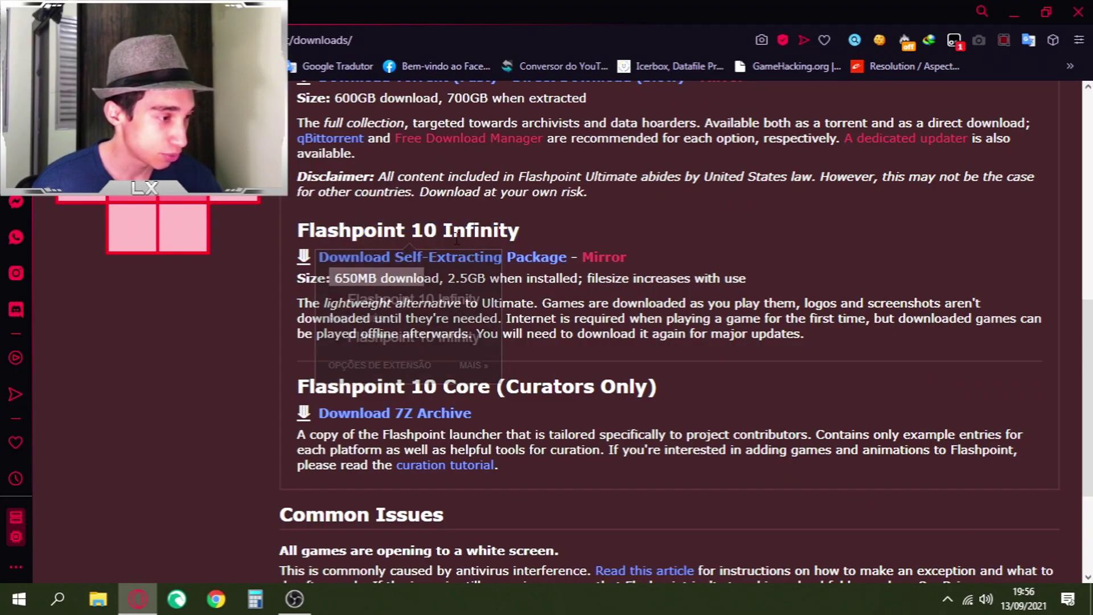
click(457, 258)
right_click(456, 259)
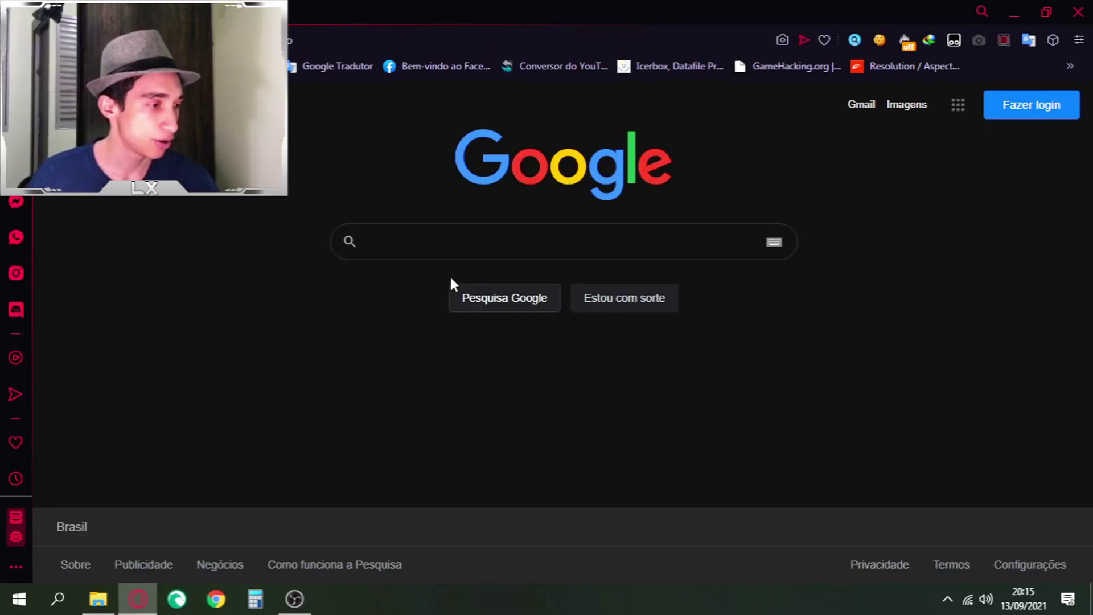
Step: Start a Google web search for Pale Moon
click(451, 242)
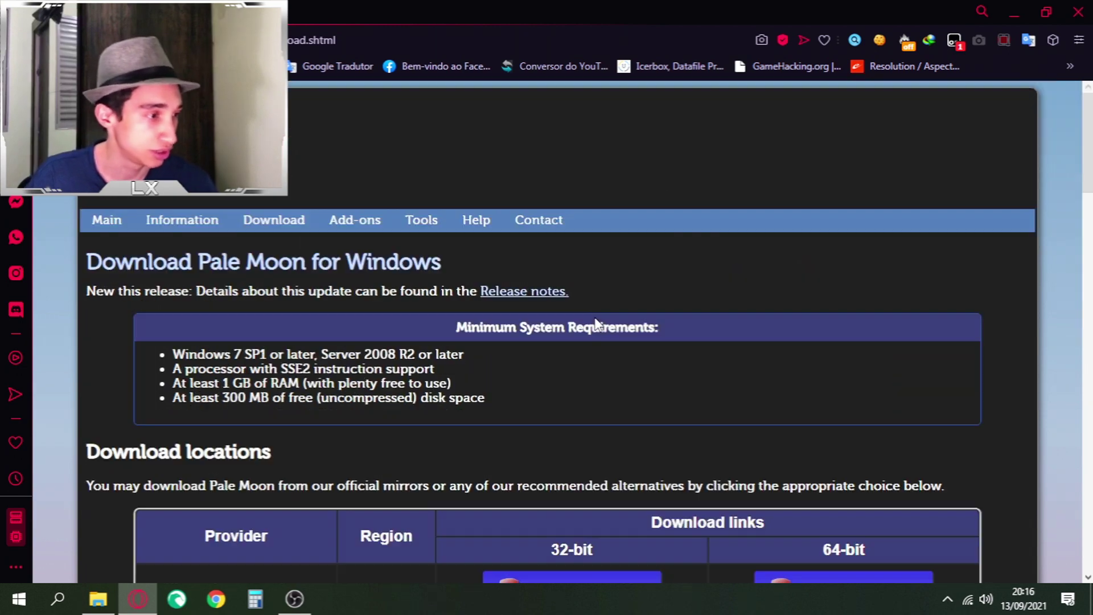
scroll(645, 310, down, 2)
scroll(675, 321, down, 3)
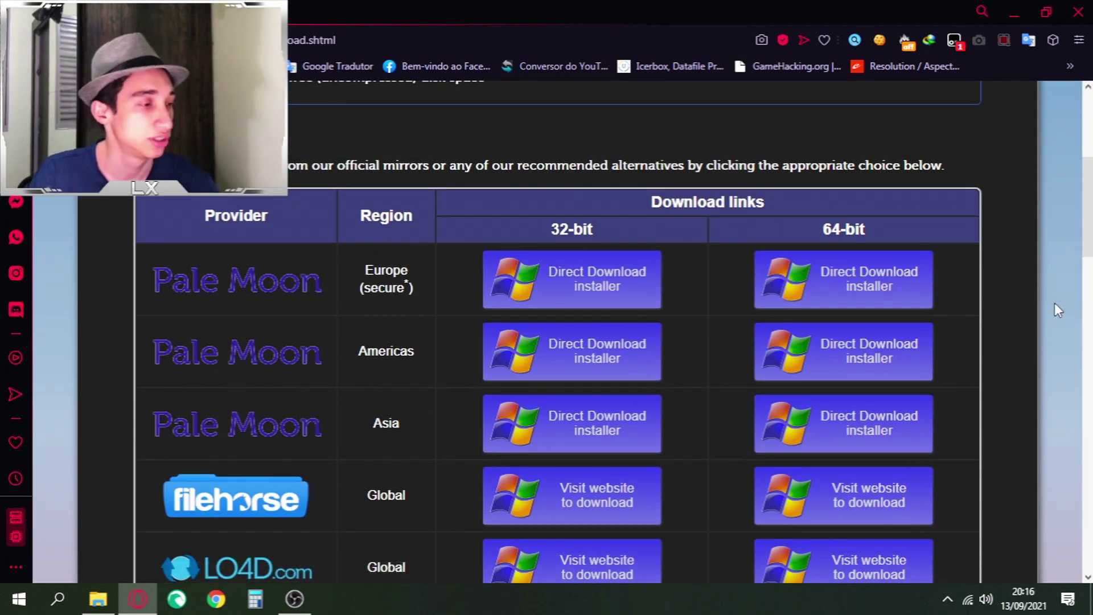
scroll(1049, 297, down, 3)
scroll(1012, 269, down, 2)
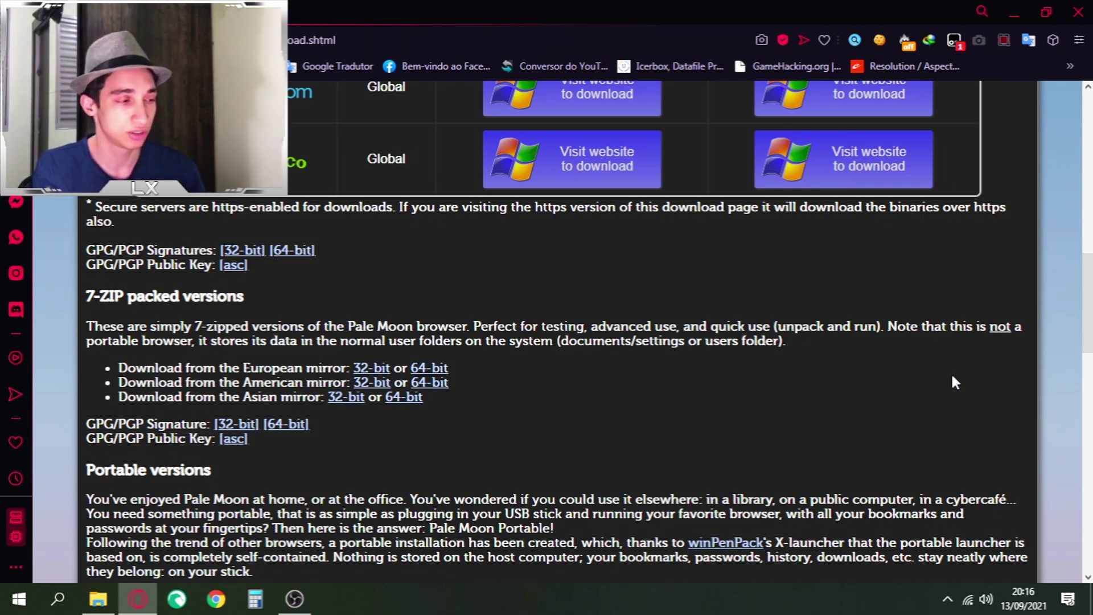
scroll(954, 382, down, 5)
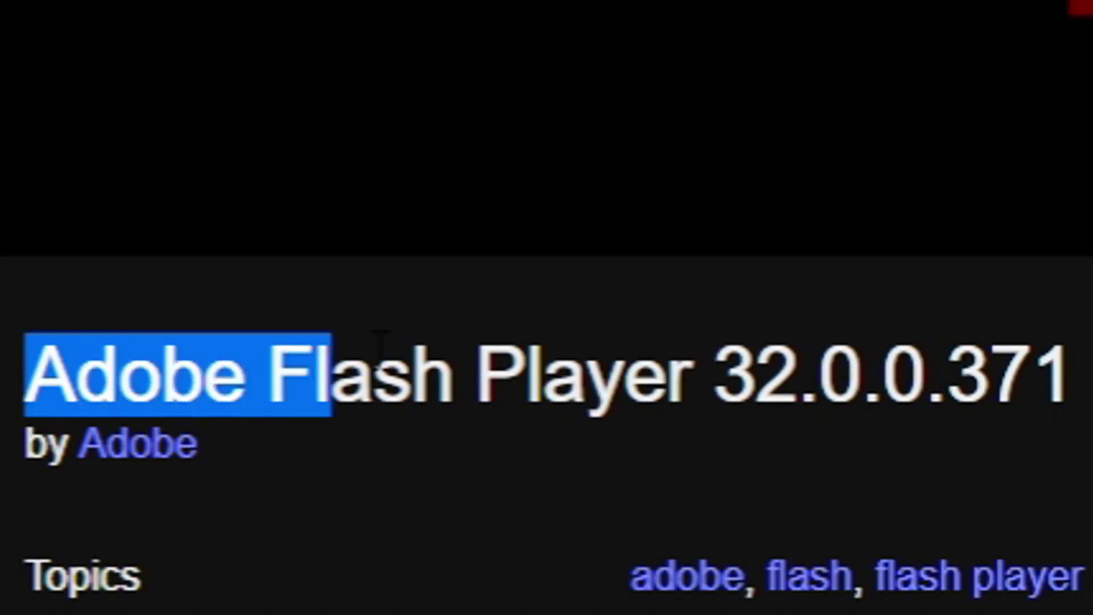
Step: Highlight the Adobe Flash Player 32.0.0.371 title and show all its downloadable files
mouse_move(382, 367)
mouse_down()
mouse_move(853, 372)
mouse_move(794, 427)
mouse_up()
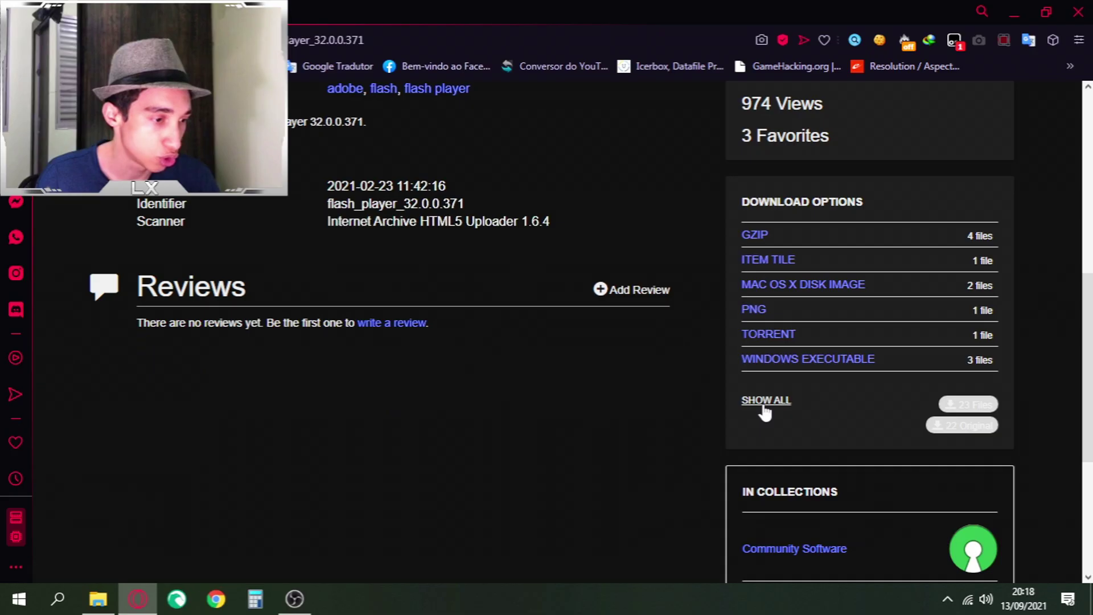
click(764, 398)
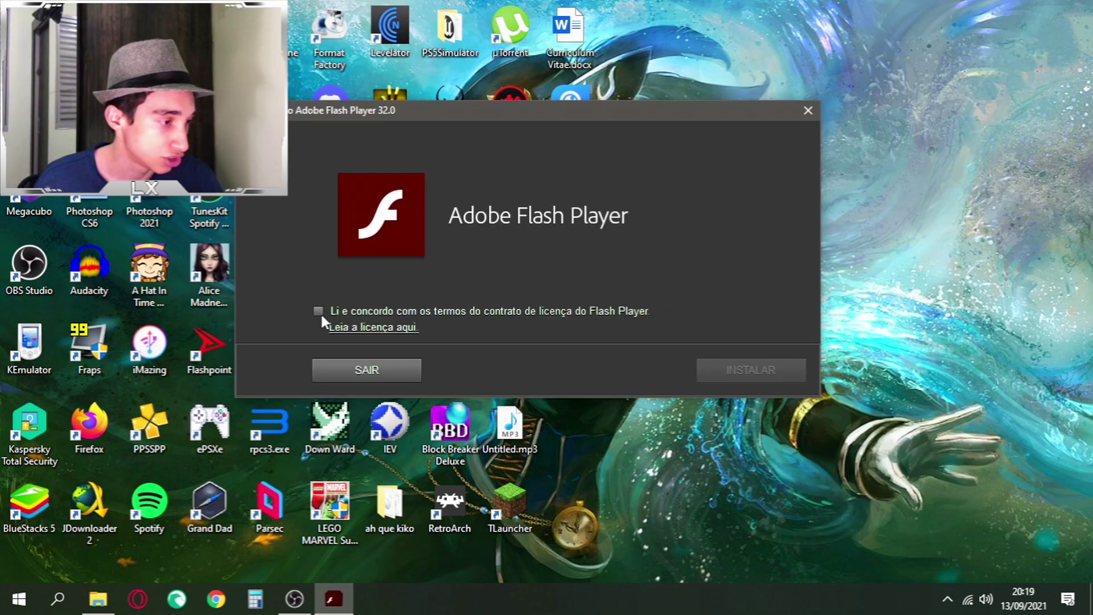
Step: Install Flash Player 32.0 with 'Nunca verificar atualizações' selected, then finish with CONCLUÍDO
click(772, 372)
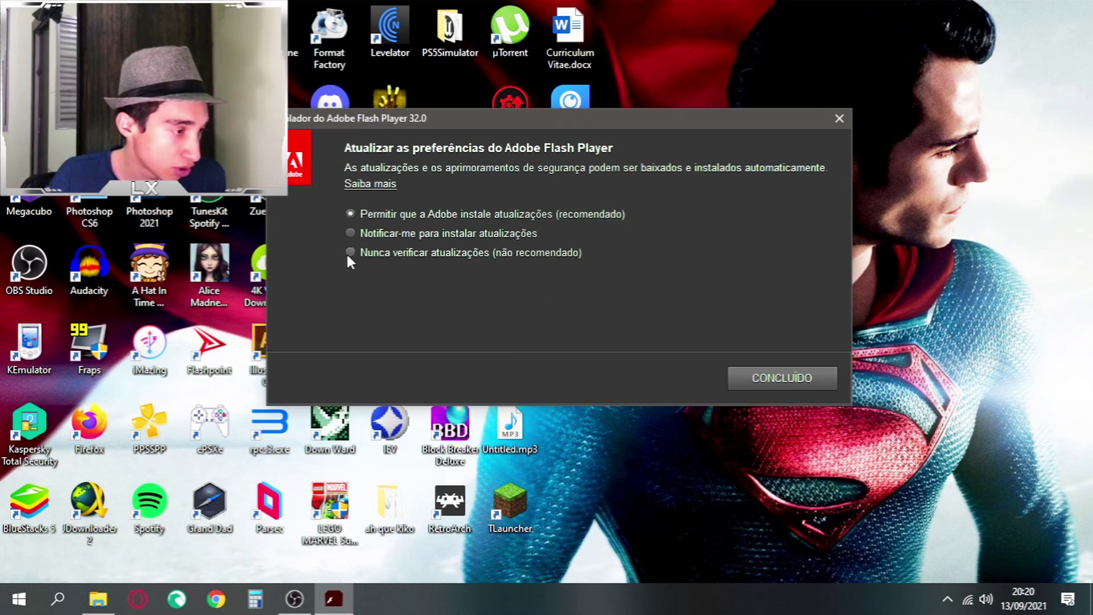
click(349, 254)
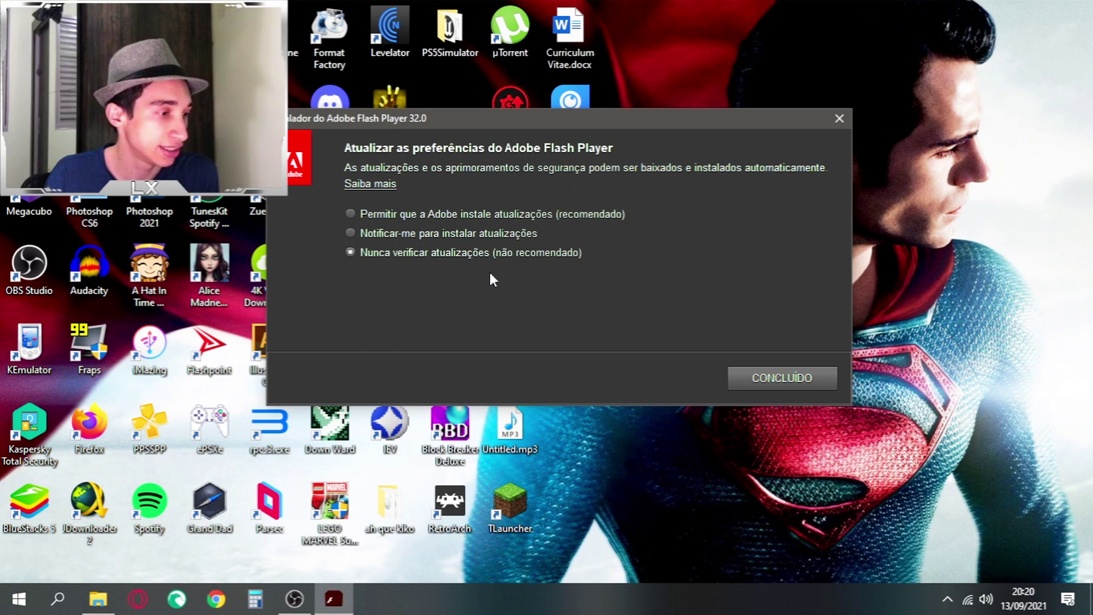
click(745, 379)
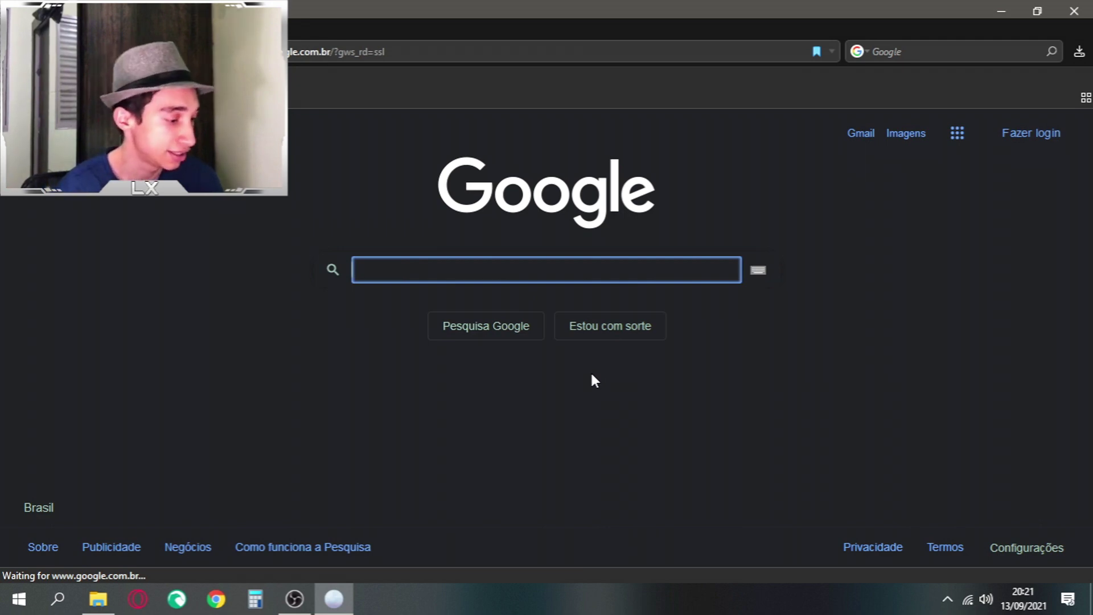
text(click)
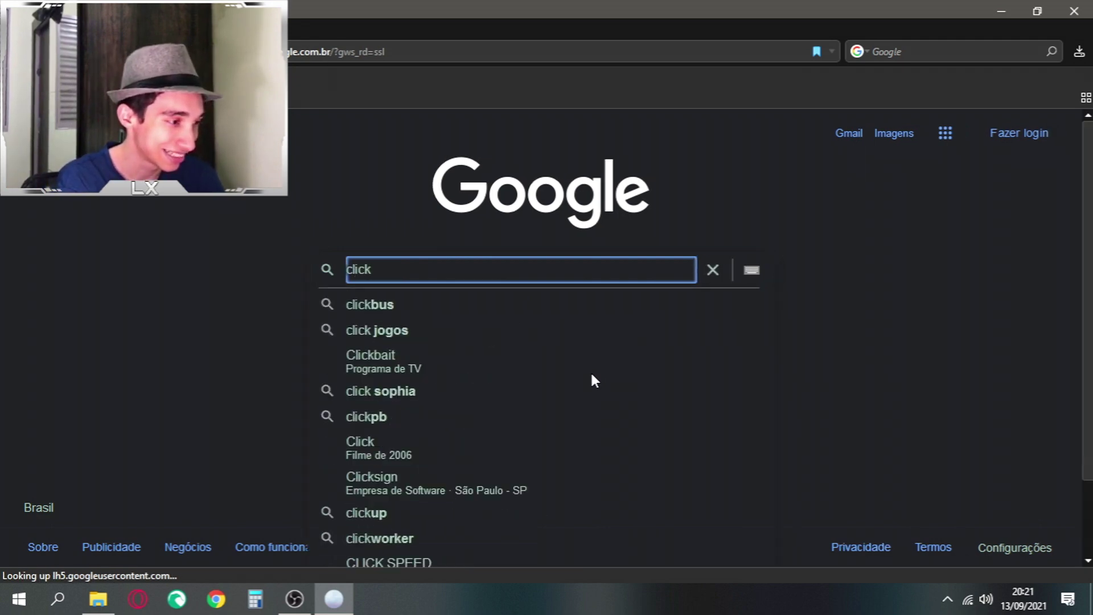
text( jogos)
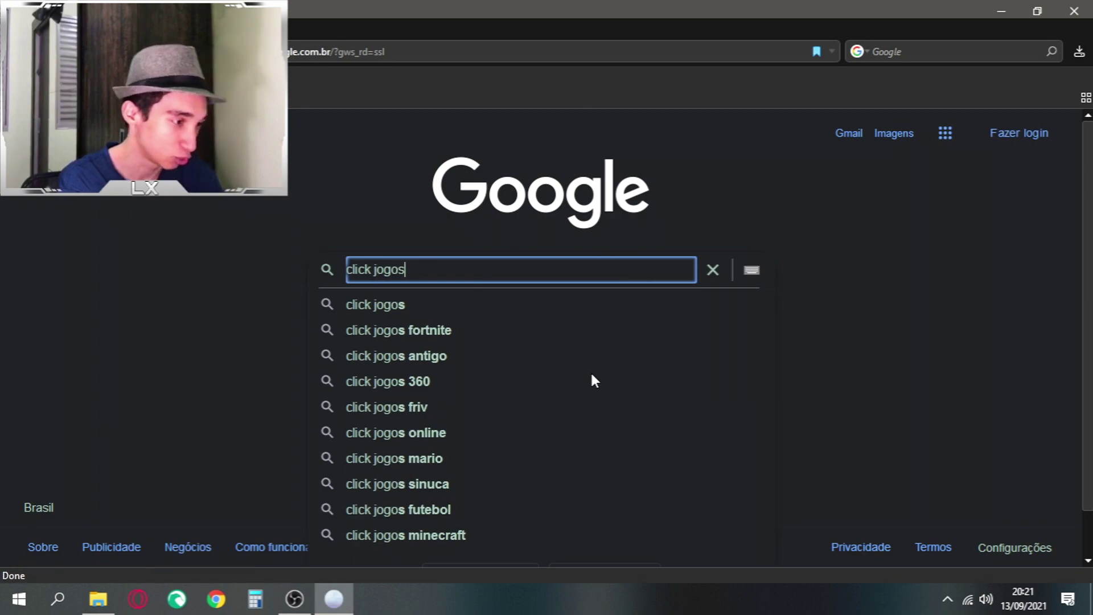
Step: Search Google for 'click jogos' and open Super Mario Flash 2 Desert Edition on Click Jogos
key(Return)
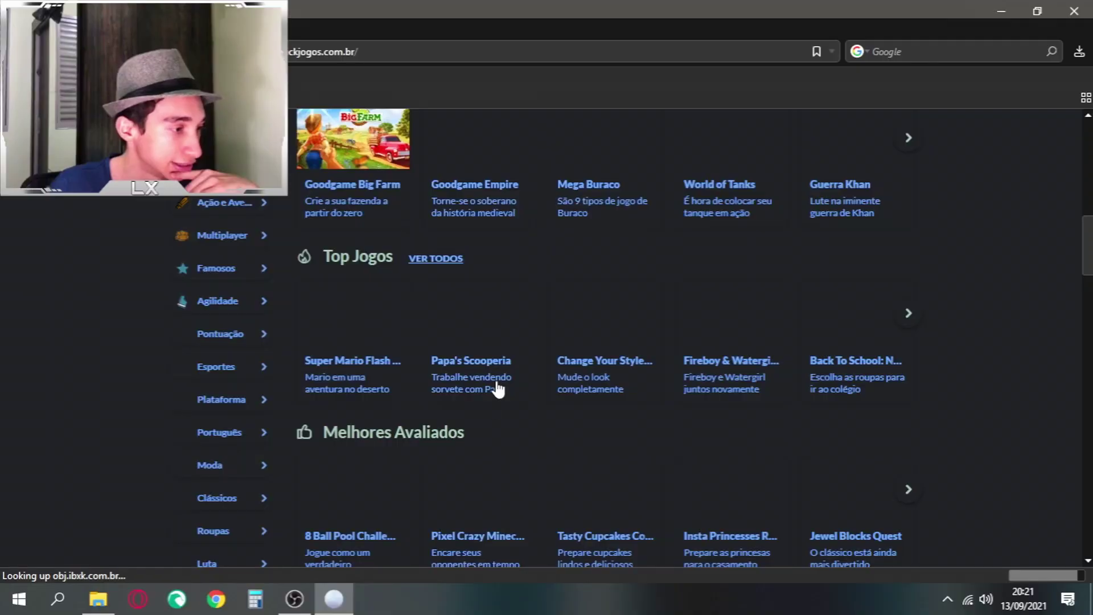
click(359, 367)
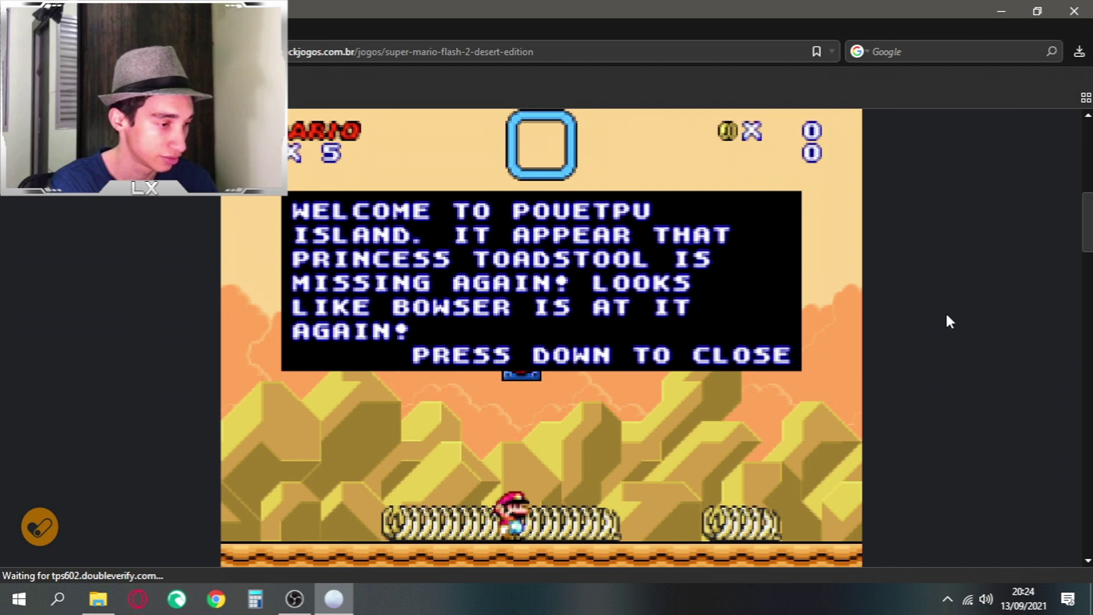
Step: Start the level, release and grab the mushroom, then run Mario right
key(Down)
key(Up)
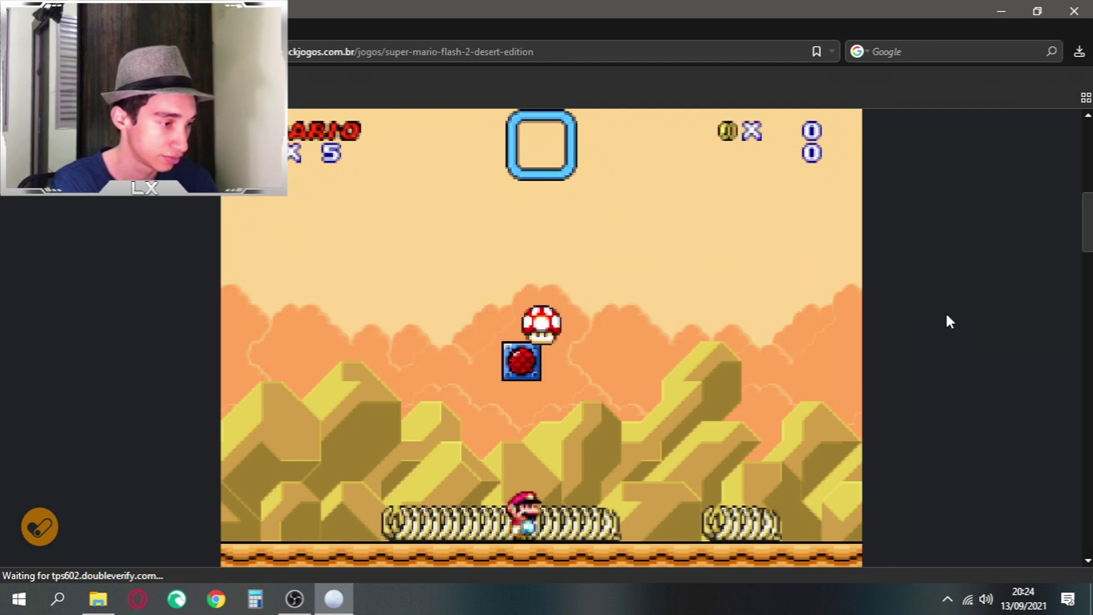
key(Right)
key(Left)
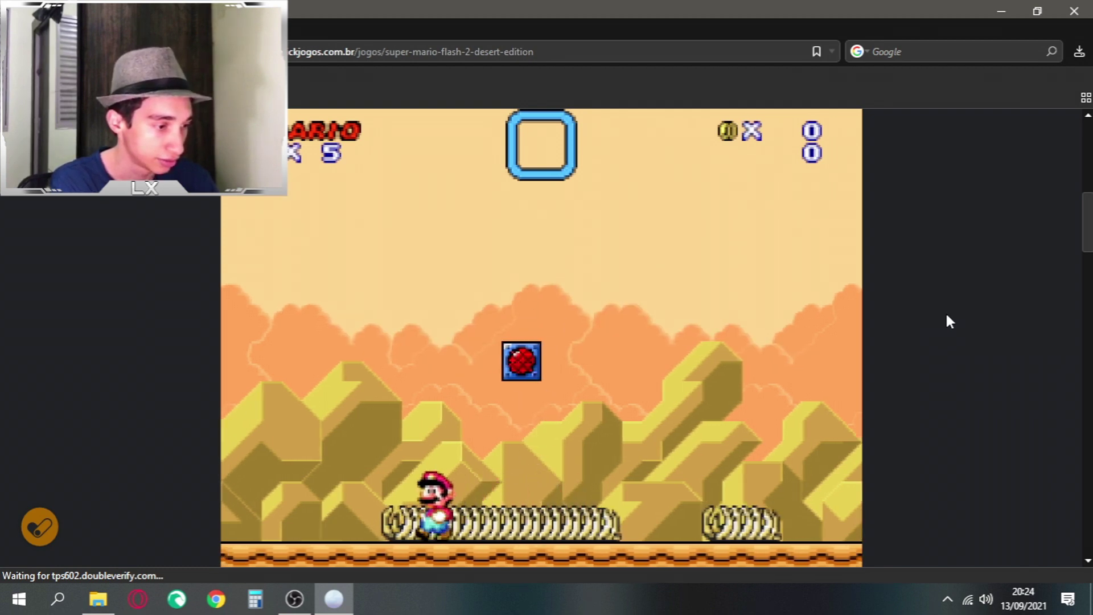
key(Right)
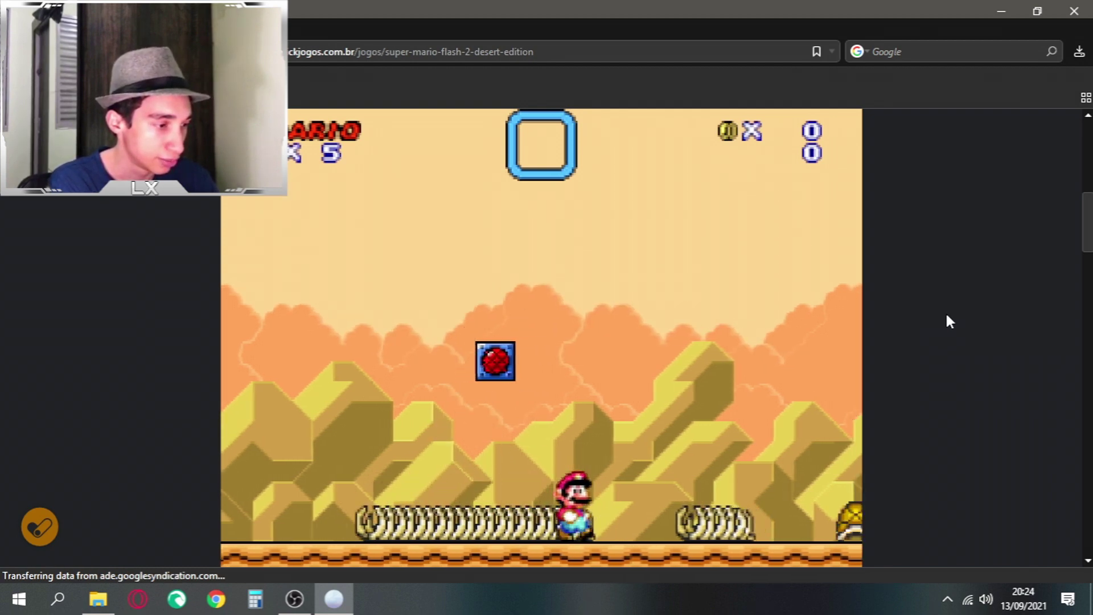
key(Right)
Step: Stomp the Koopas, jump onto the sand ledge and stomp the Koopa row for extra lives
key(Up)
key(Right)
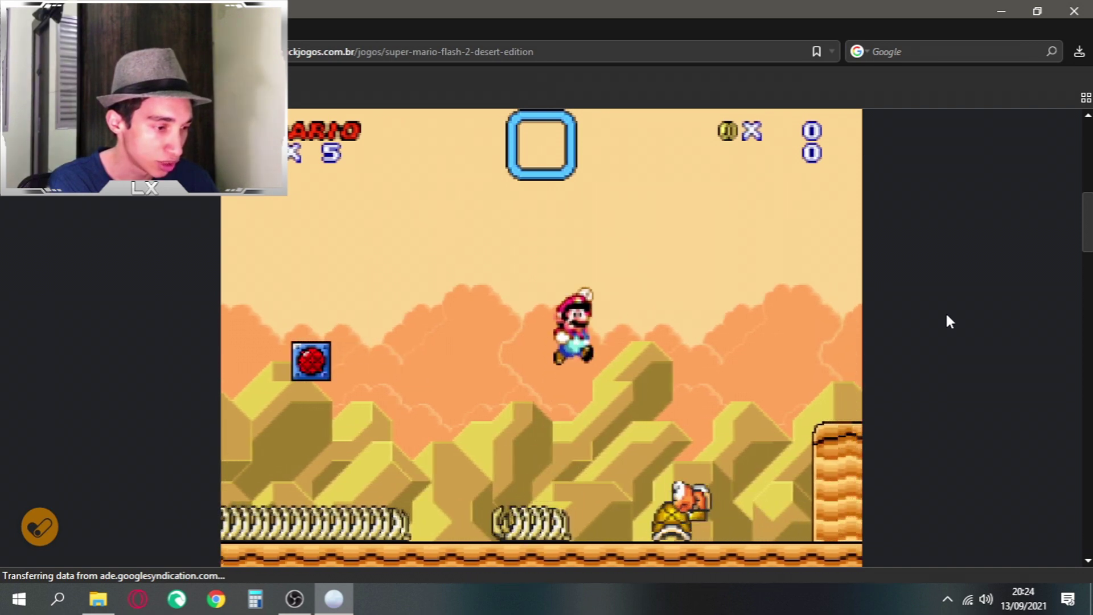
key(Up)
key(Left)
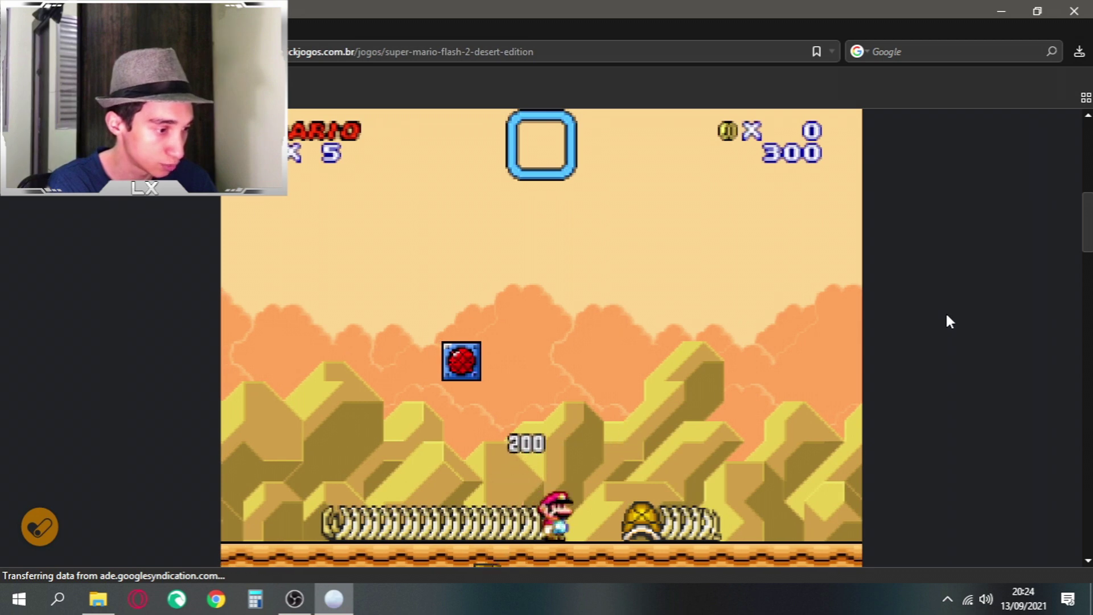
key(Right)
key(Right)
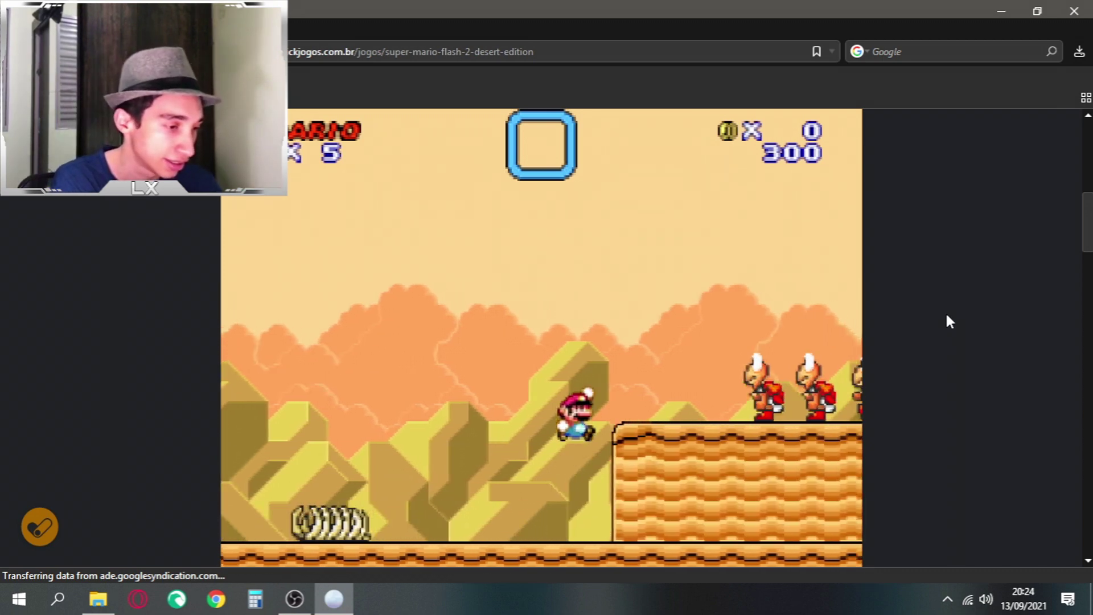
key(Up)
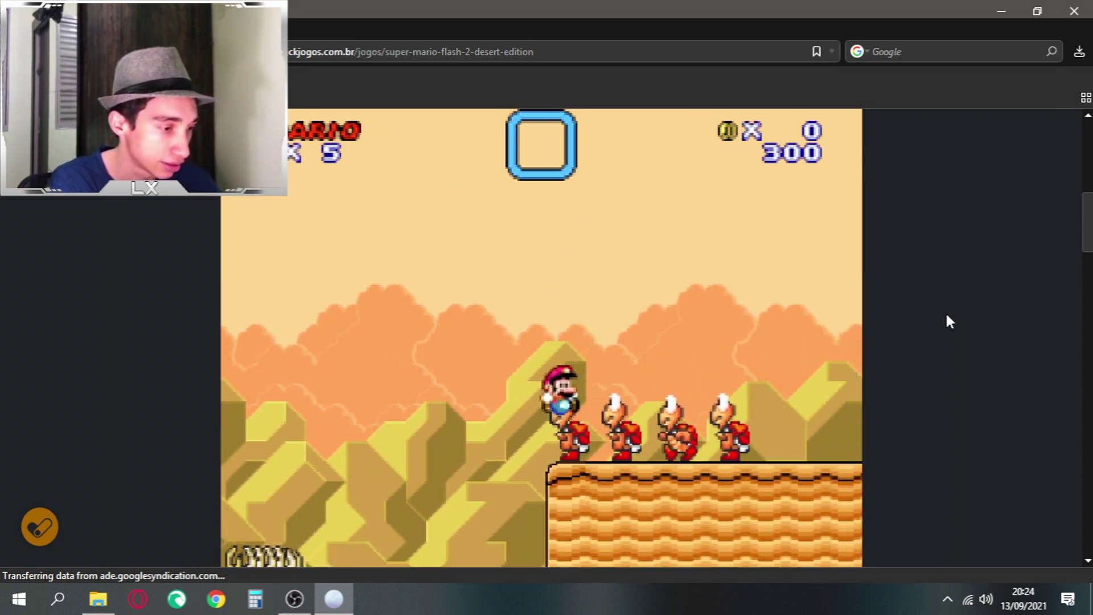
key(Right)
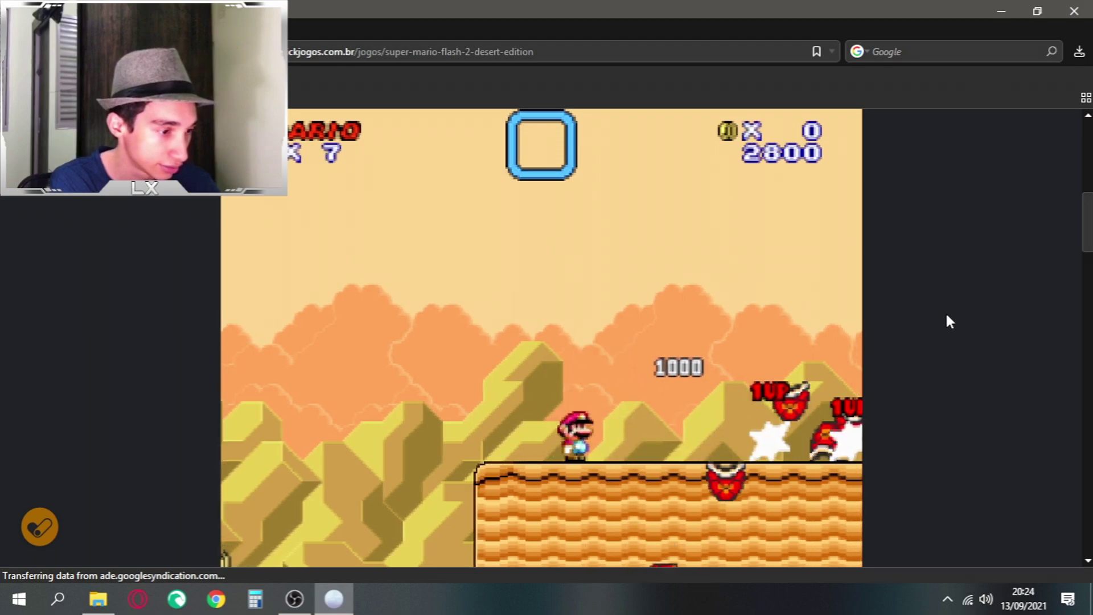